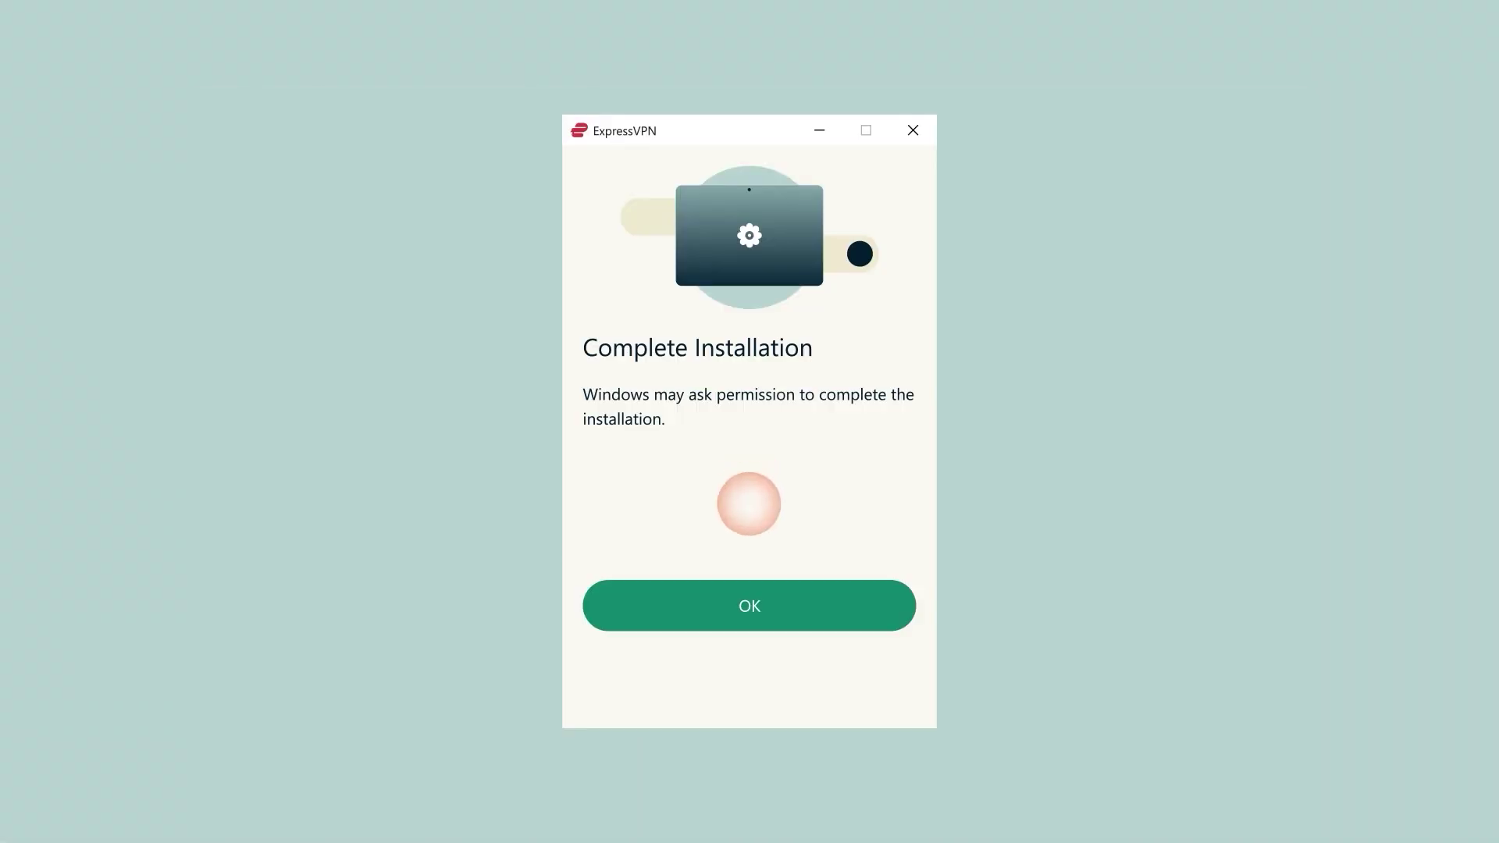
- Confirm Complete Installation, approve the Windows permission prompt, and start signing in to ExpressVPN
{"action": "left_click", "coordinate": [749, 606]}
{"action": "left_click", "coordinate": [668, 520]}
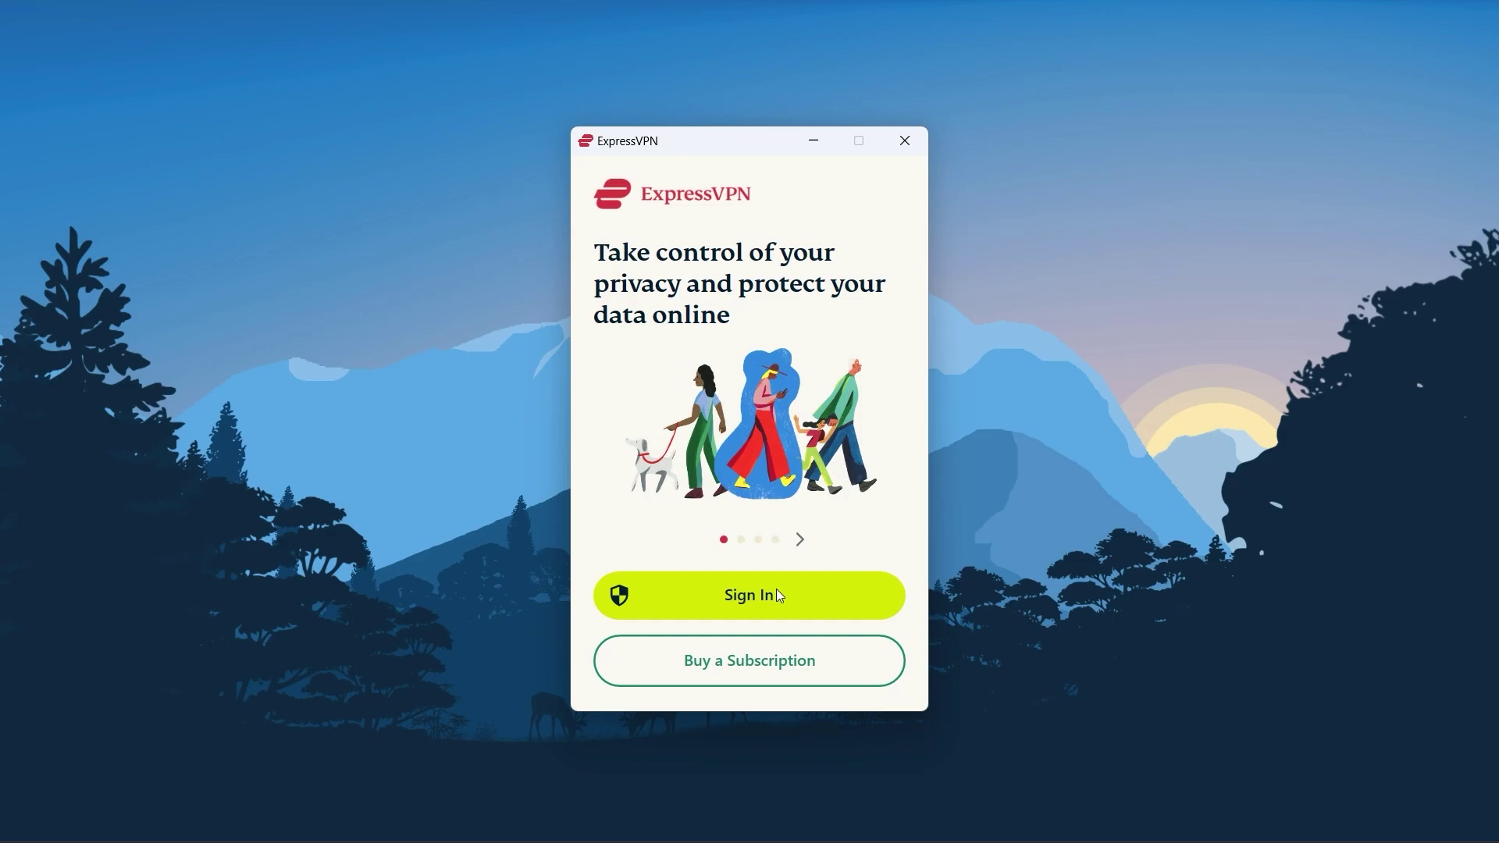
{"action": "left_click", "coordinate": [786, 598]}
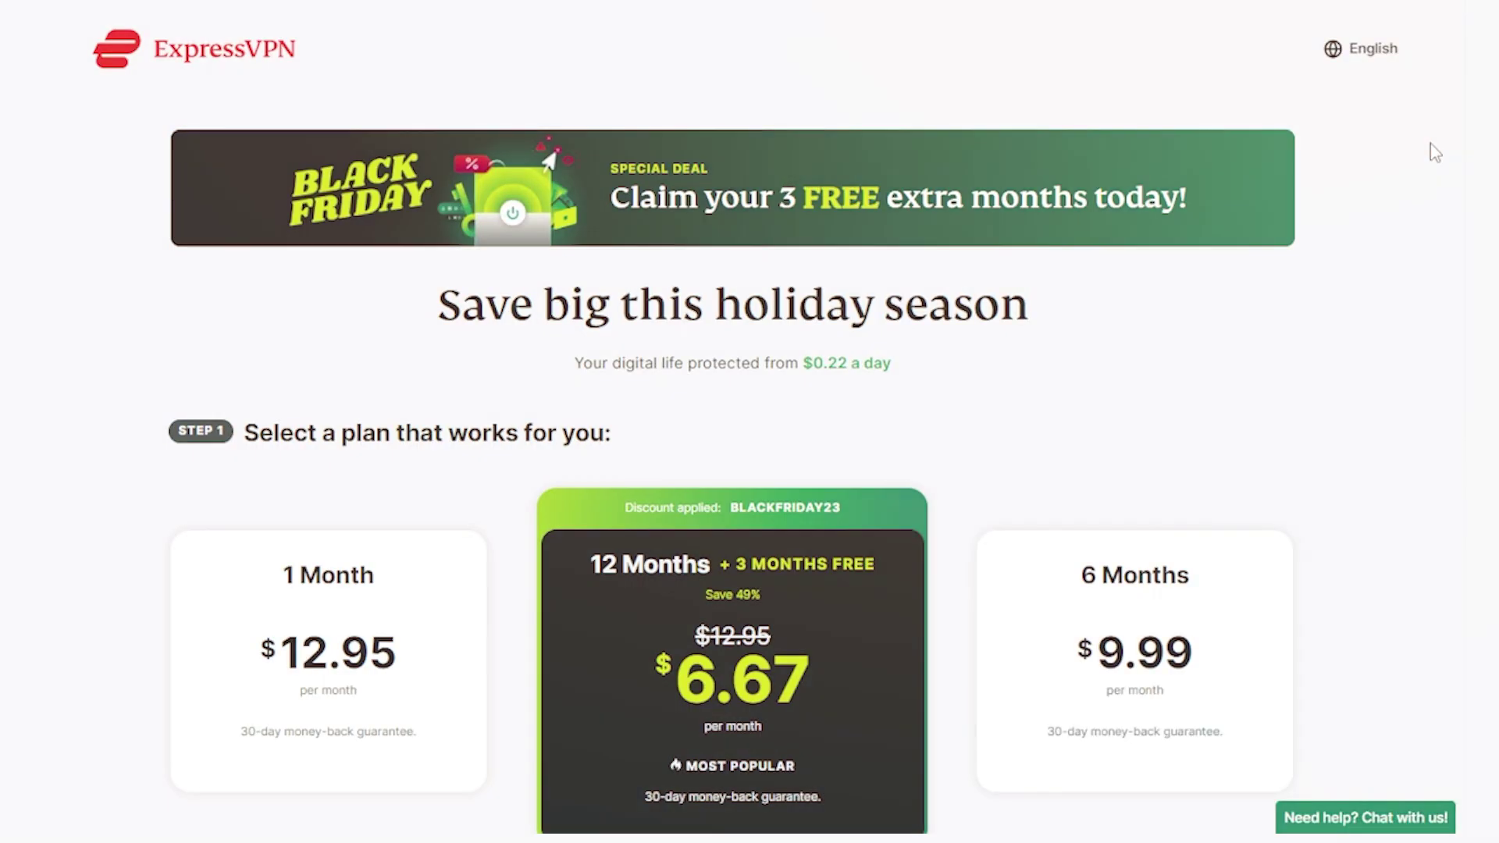
{"action": "scroll", "coordinate": [1430, 144], "scroll_direction": "down", "scroll_amount": 2}
{"action": "scroll", "coordinate": [1430, 143], "scroll_direction": "down", "scroll_amount": 2}
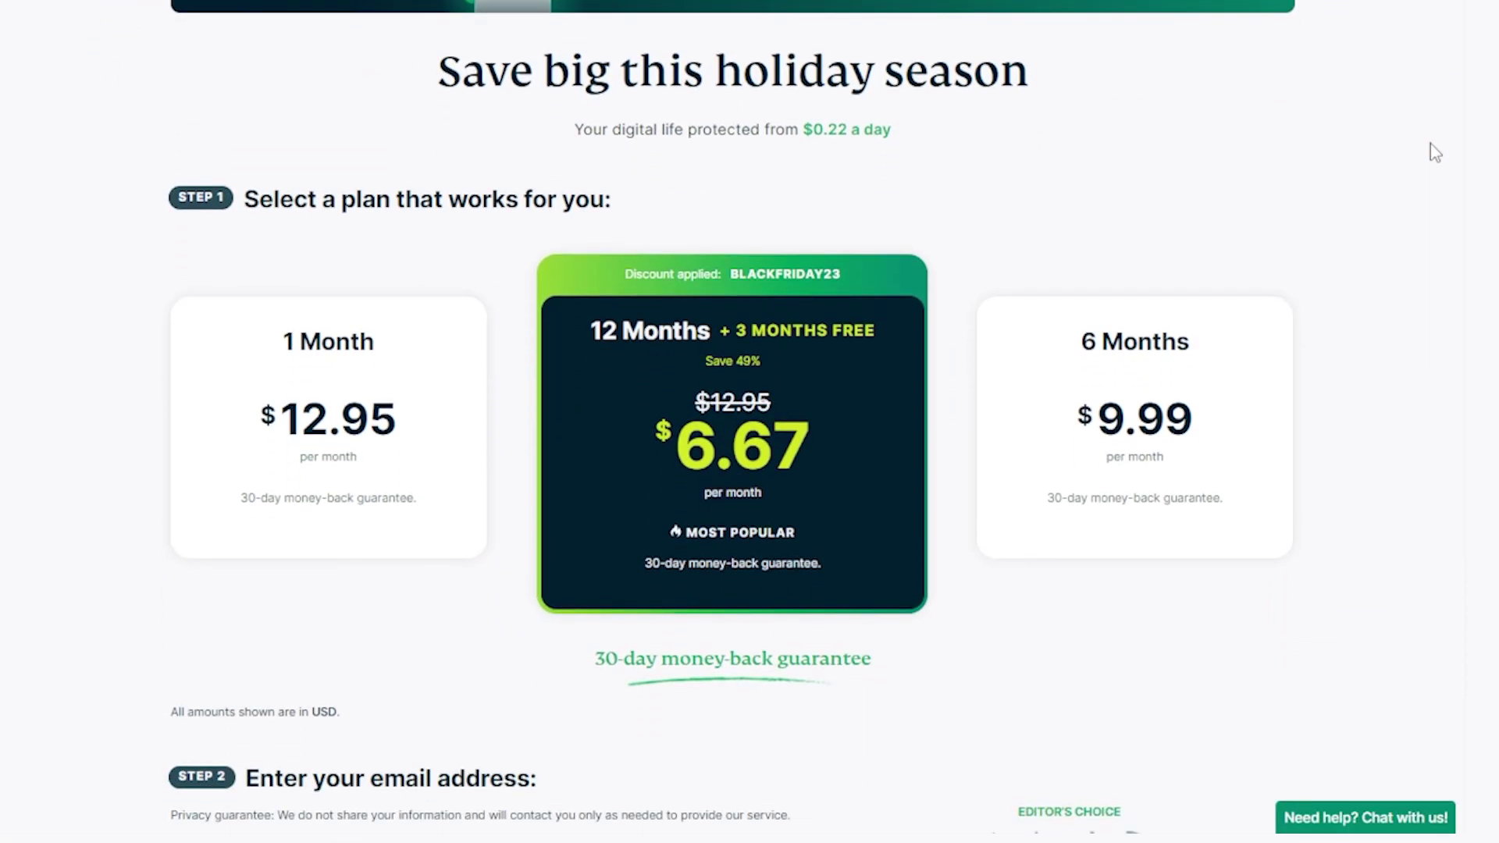
{"action": "scroll", "coordinate": [1430, 144], "scroll_direction": "down", "scroll_amount": 4}
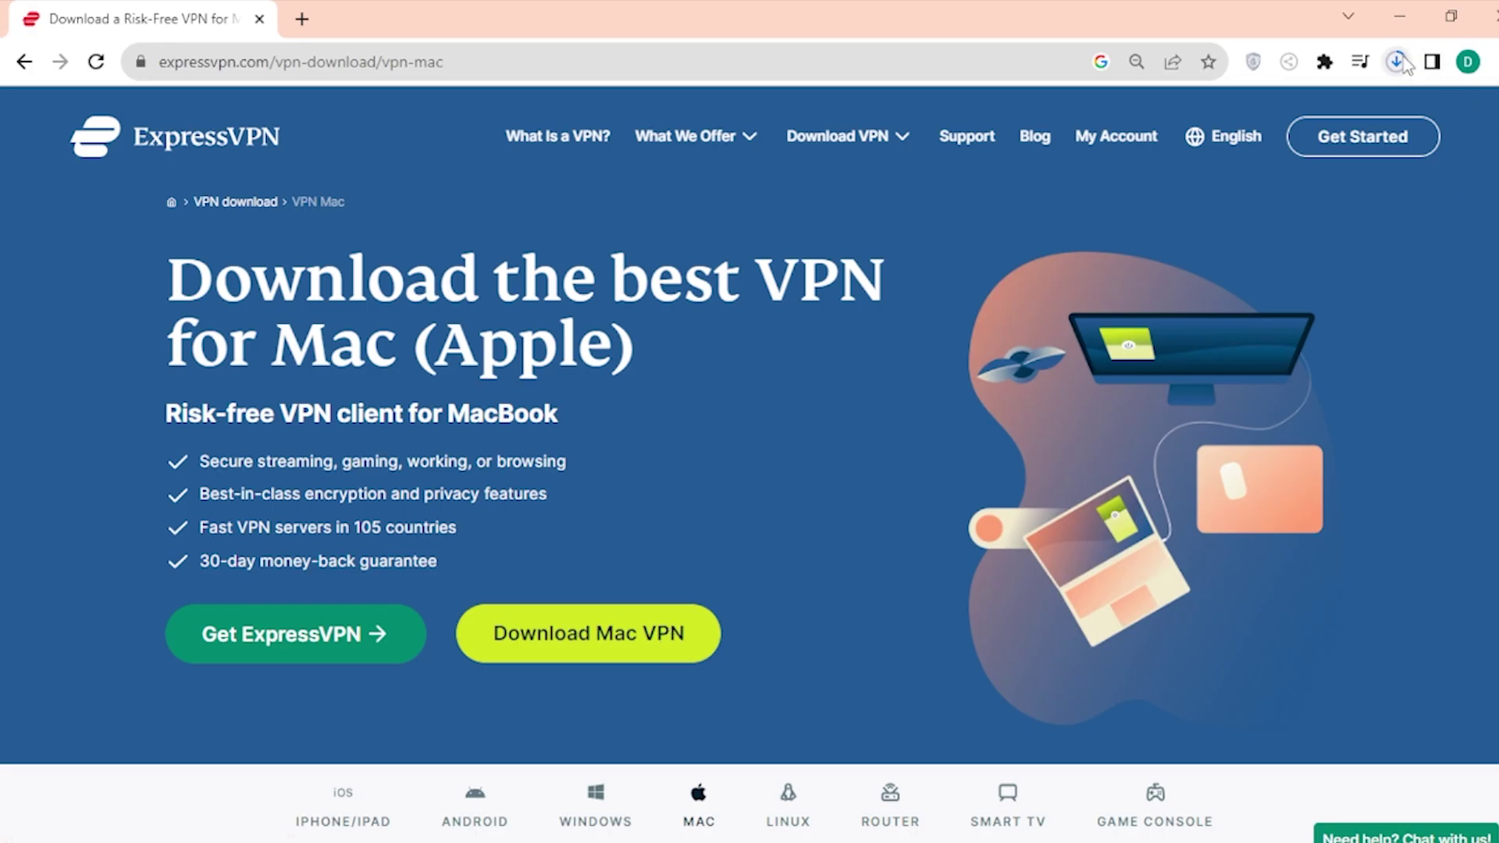
- Show Chrome's recent downloads to check the Mac installer's download progress
{"action": "left_click", "coordinate": [1398, 63]}
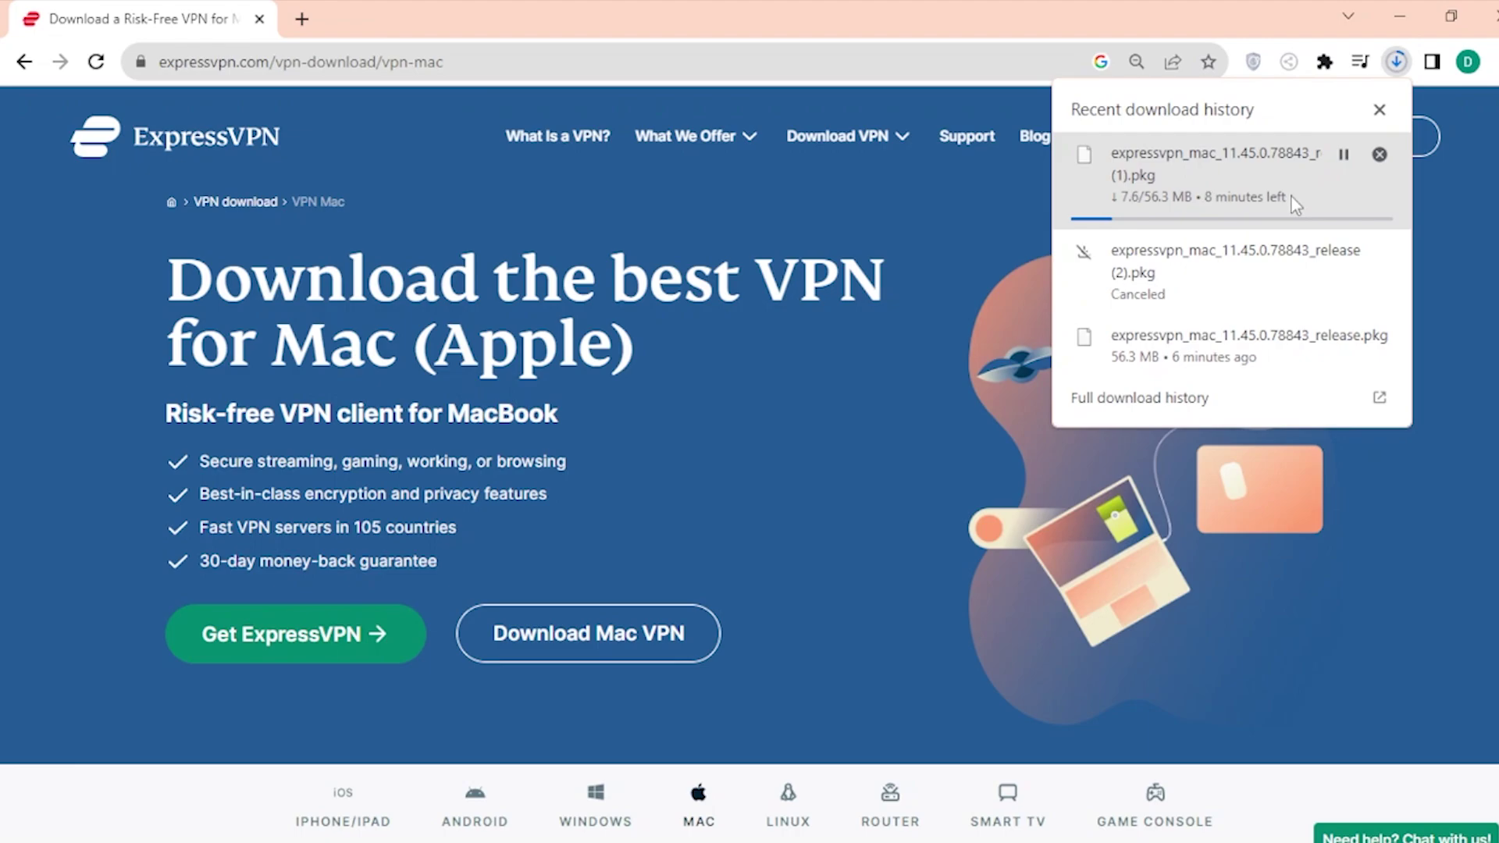
- Dismiss the recent downloads popup to return to the Mac download page
{"action": "left_click", "coordinate": [862, 461]}
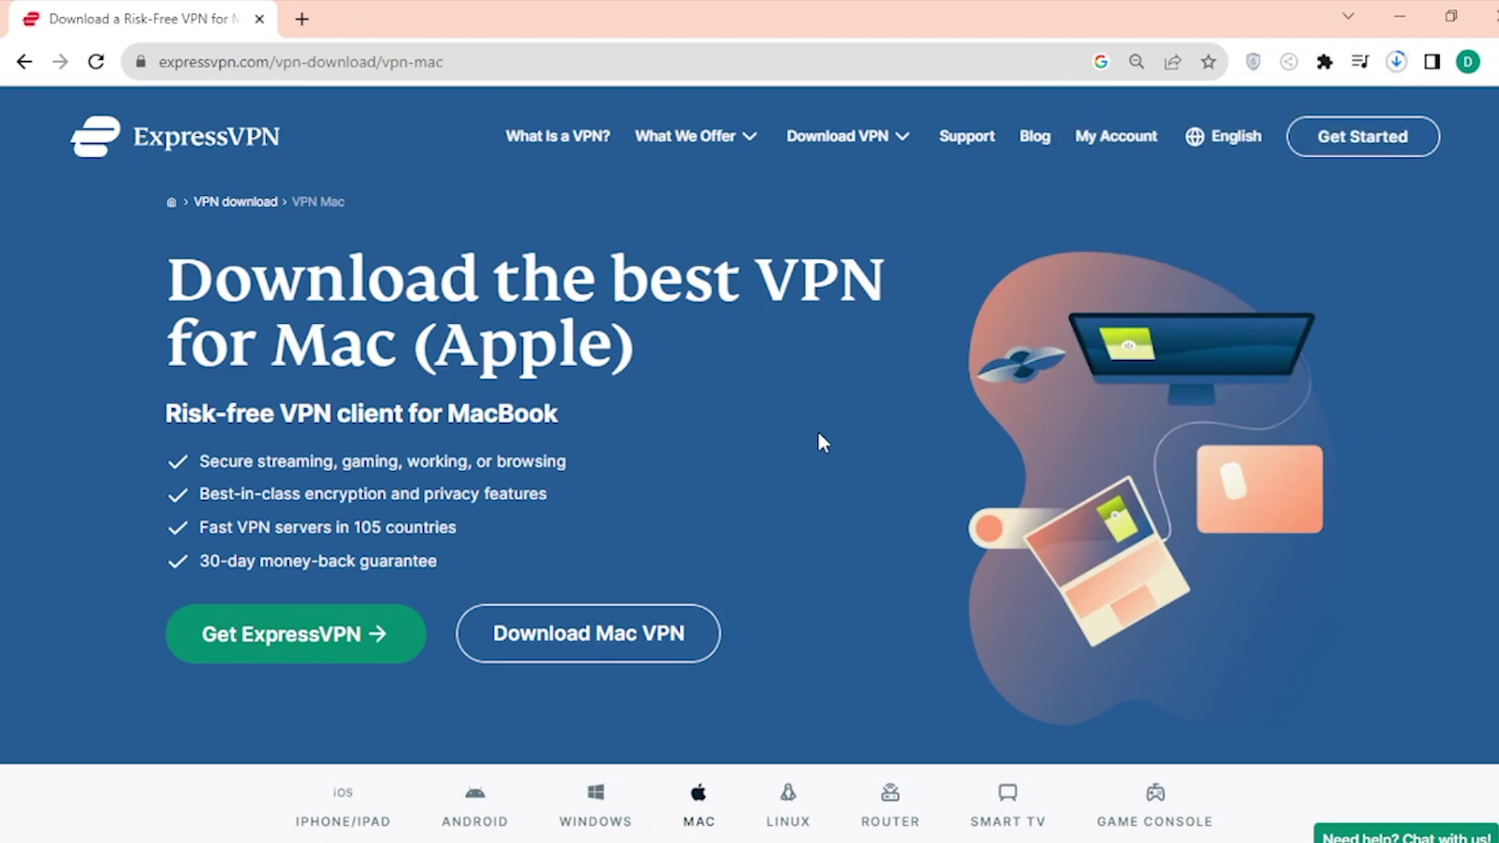
{"action": "scroll", "coordinate": [772, 437], "scroll_direction": "down", "scroll_amount": 4}
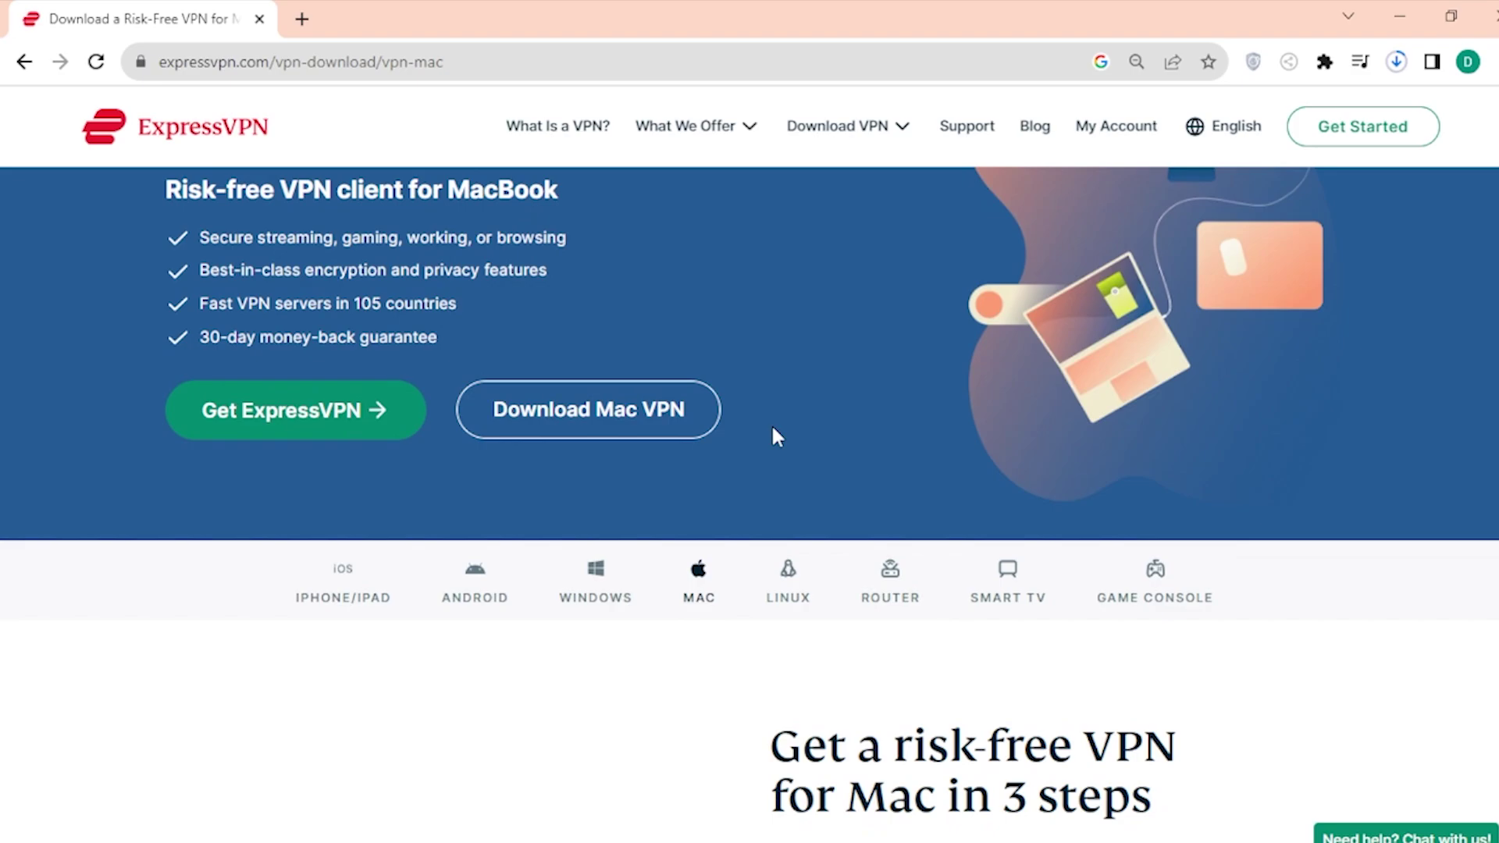
{"action": "scroll", "coordinate": [773, 437], "scroll_direction": "down", "scroll_amount": 4}
{"action": "scroll", "coordinate": [772, 437], "scroll_direction": "down", "scroll_amount": 2}
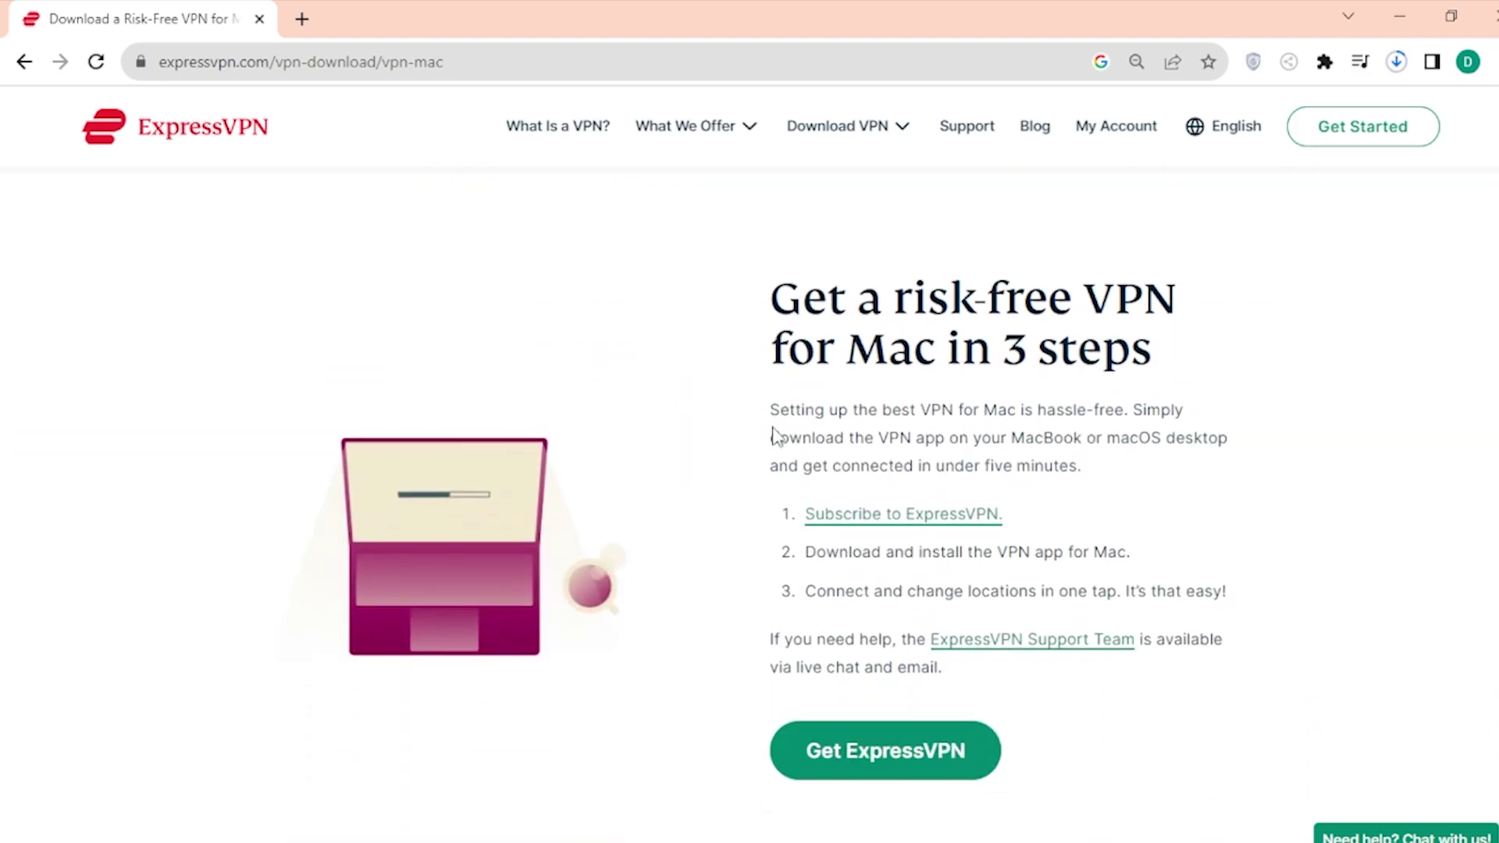
{"action": "scroll", "coordinate": [773, 437], "scroll_direction": "down", "scroll_amount": 4}
{"action": "scroll", "coordinate": [772, 437], "scroll_direction": "down", "scroll_amount": 2}
{"action": "scroll", "coordinate": [772, 438], "scroll_direction": "down", "scroll_amount": 4}
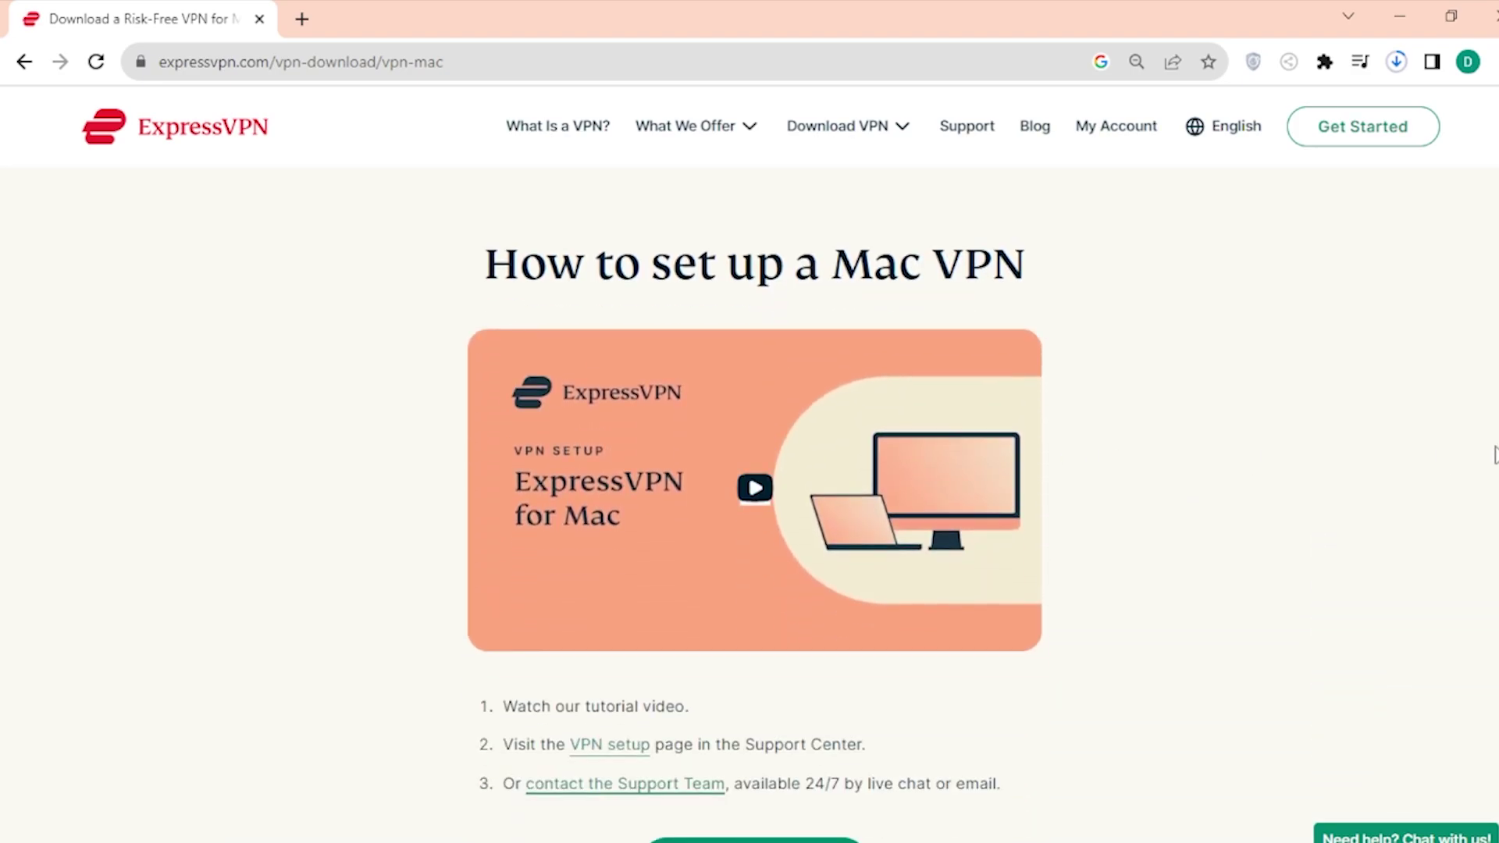
{"action": "scroll", "coordinate": [772, 437], "scroll_direction": "down", "scroll_amount": 3}
{"action": "scroll", "coordinate": [772, 437], "scroll_direction": "down", "scroll_amount": 3}
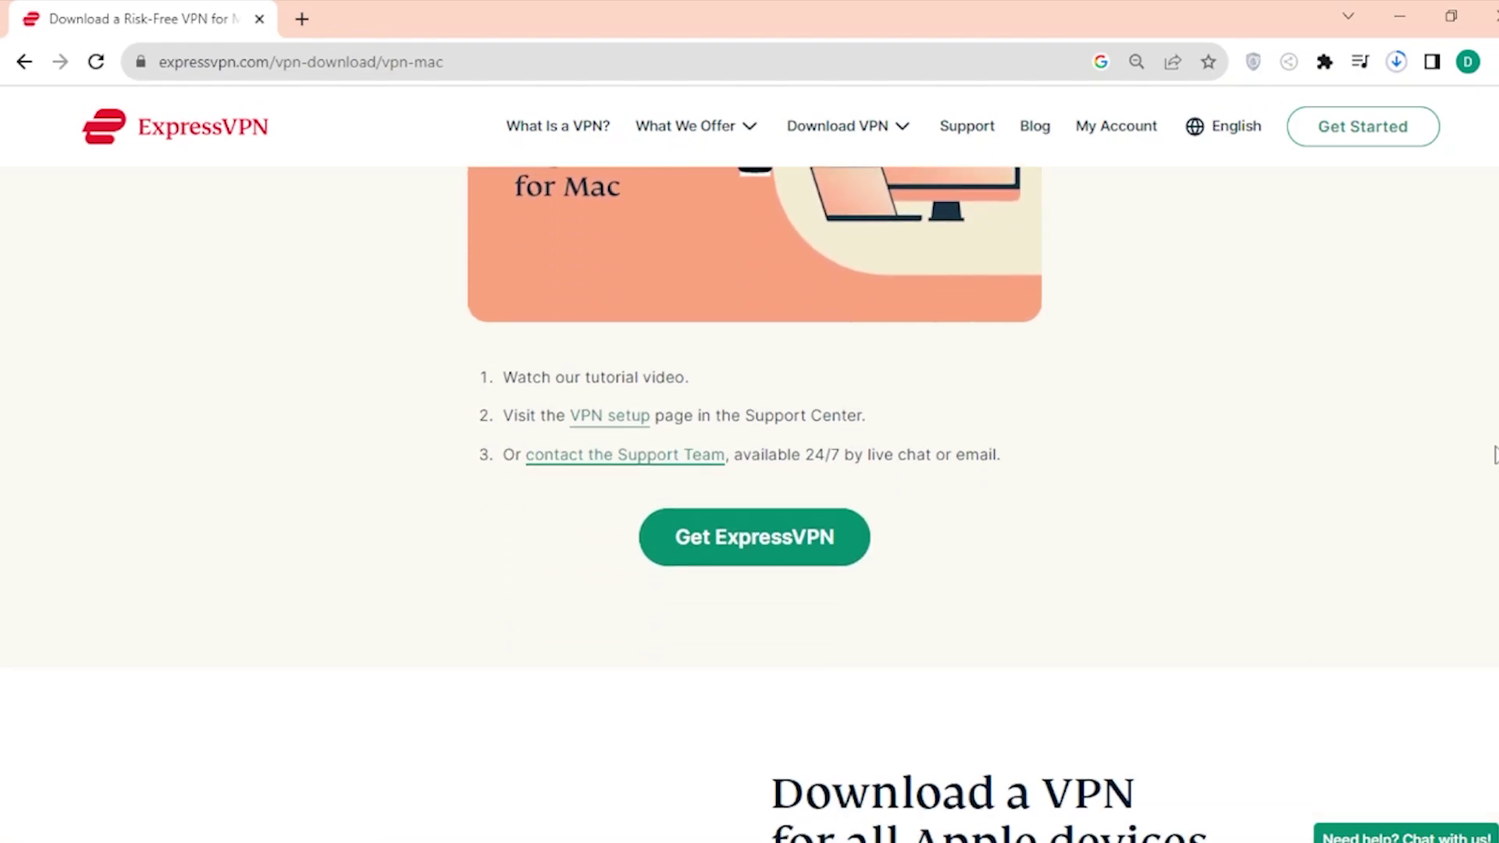
{"action": "scroll", "coordinate": [772, 437], "scroll_direction": "down", "scroll_amount": 3}
{"action": "scroll", "coordinate": [772, 437], "scroll_direction": "down", "scroll_amount": 4}
{"action": "scroll", "coordinate": [772, 437], "scroll_direction": "down", "scroll_amount": 3}
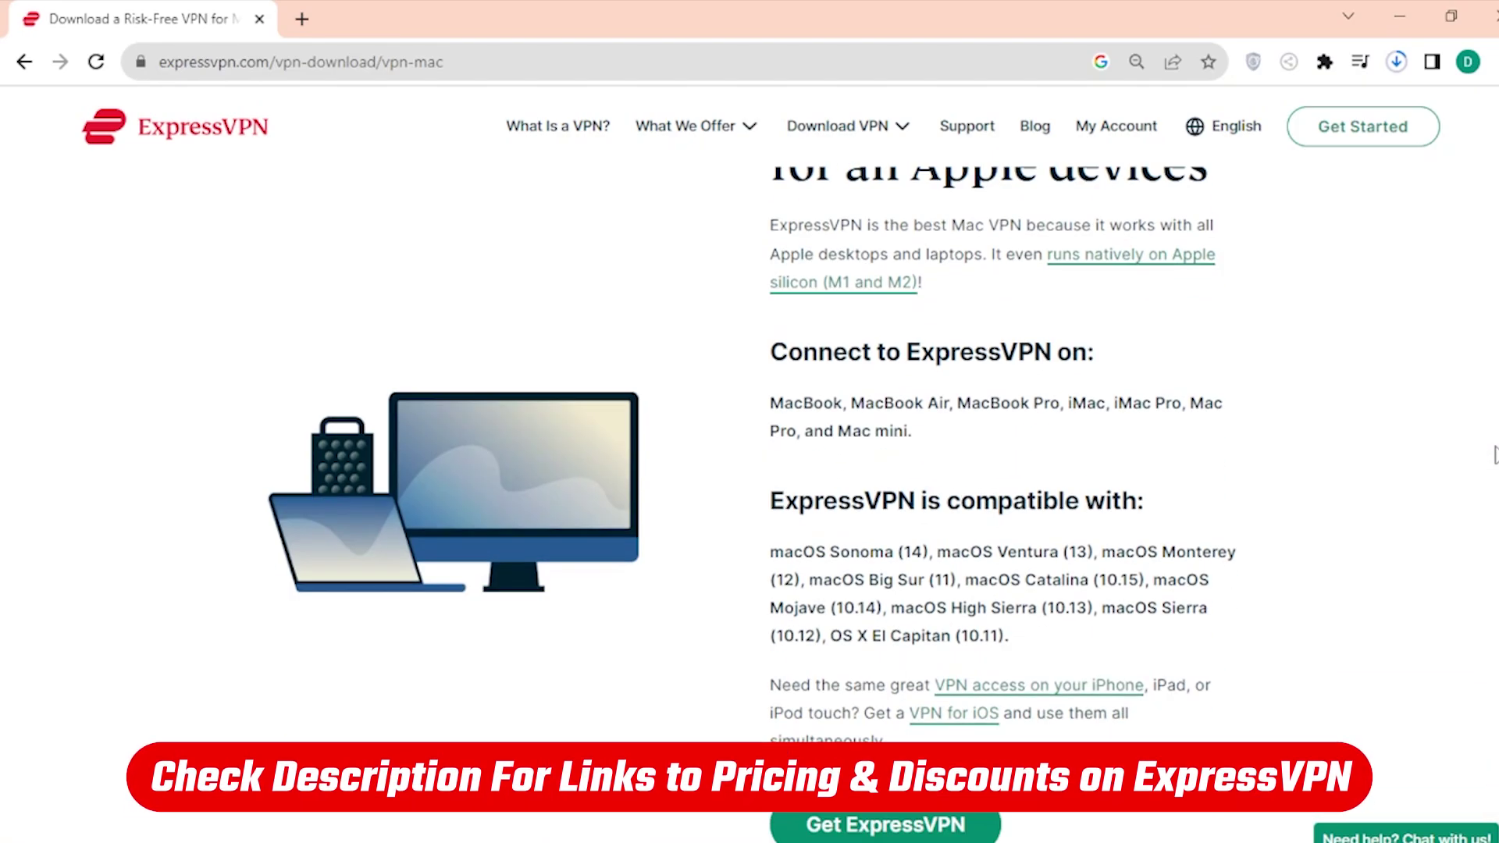
{"action": "scroll", "coordinate": [772, 438], "scroll_direction": "down", "scroll_amount": 3}
{"action": "scroll", "coordinate": [772, 437], "scroll_direction": "down", "scroll_amount": 3}
{"action": "scroll", "coordinate": [772, 437], "scroll_direction": "down", "scroll_amount": 4}
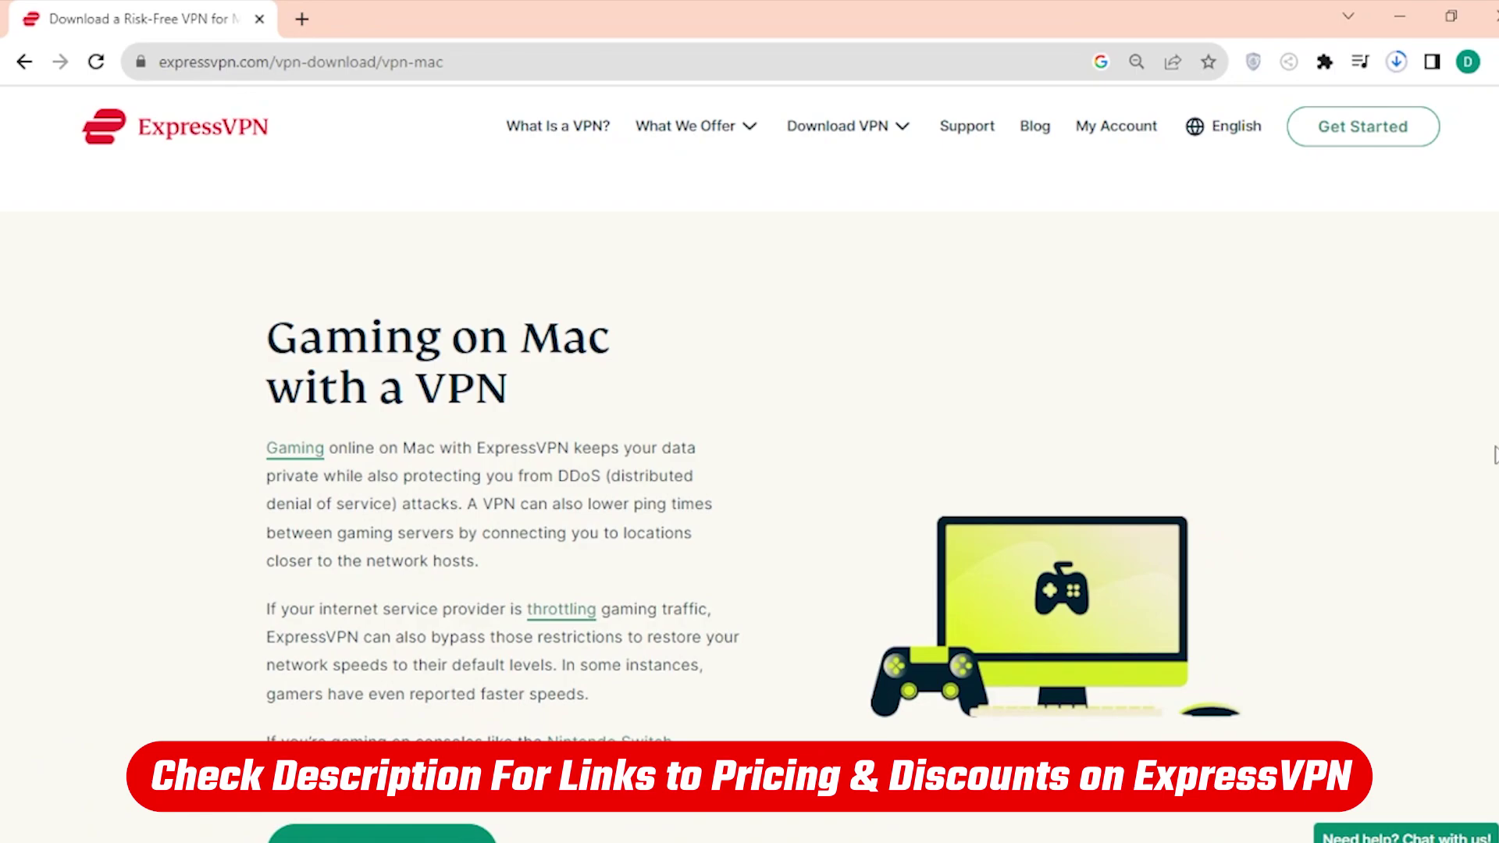
{"action": "scroll", "coordinate": [772, 437], "scroll_direction": "down", "scroll_amount": 2}
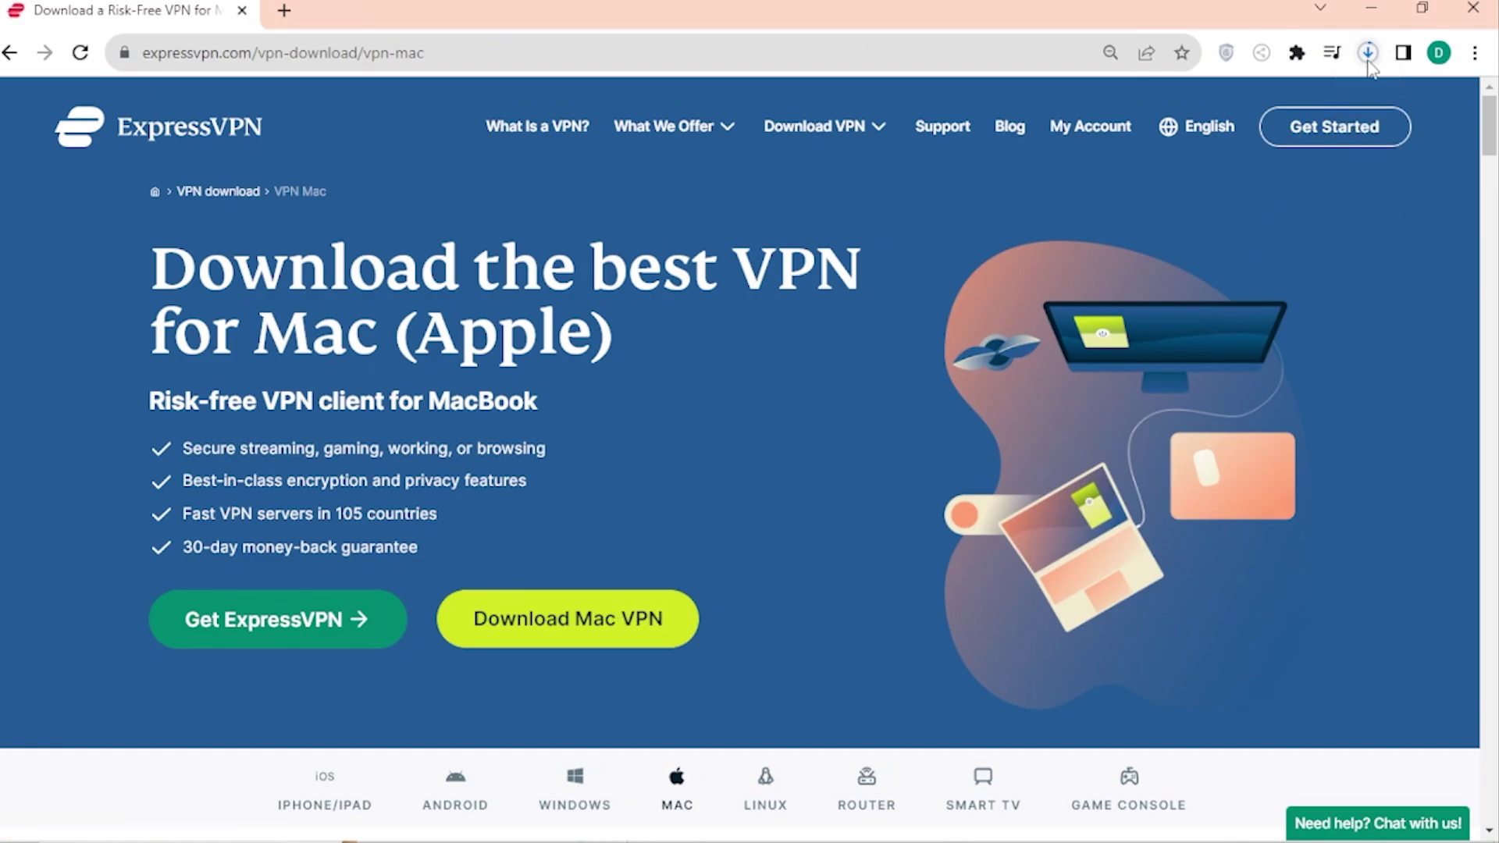
{"action": "left_click", "coordinate": [1368, 53]}
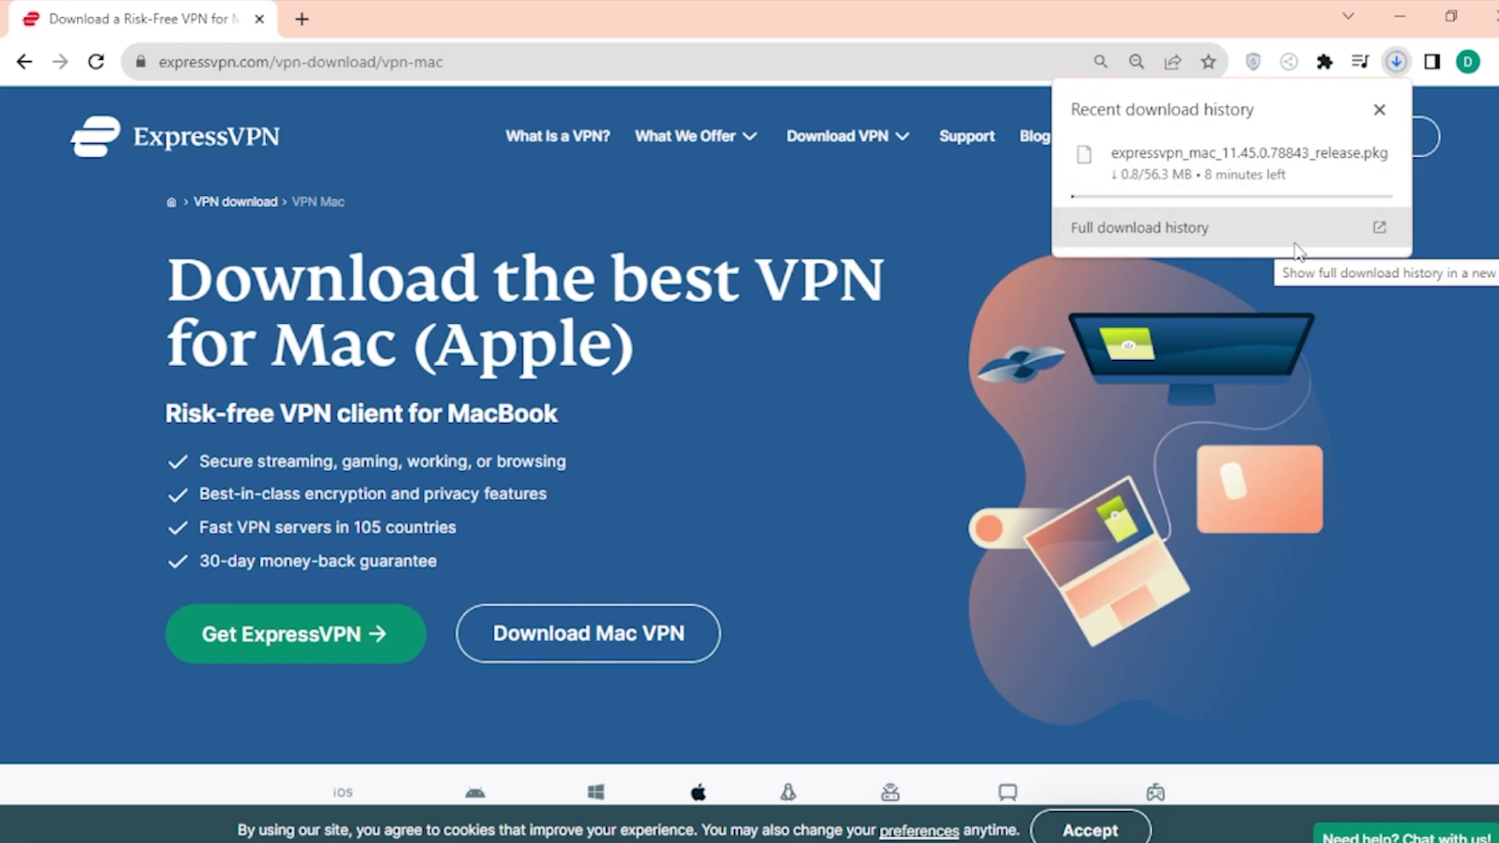
{"action": "left_click", "coordinate": [1380, 109]}
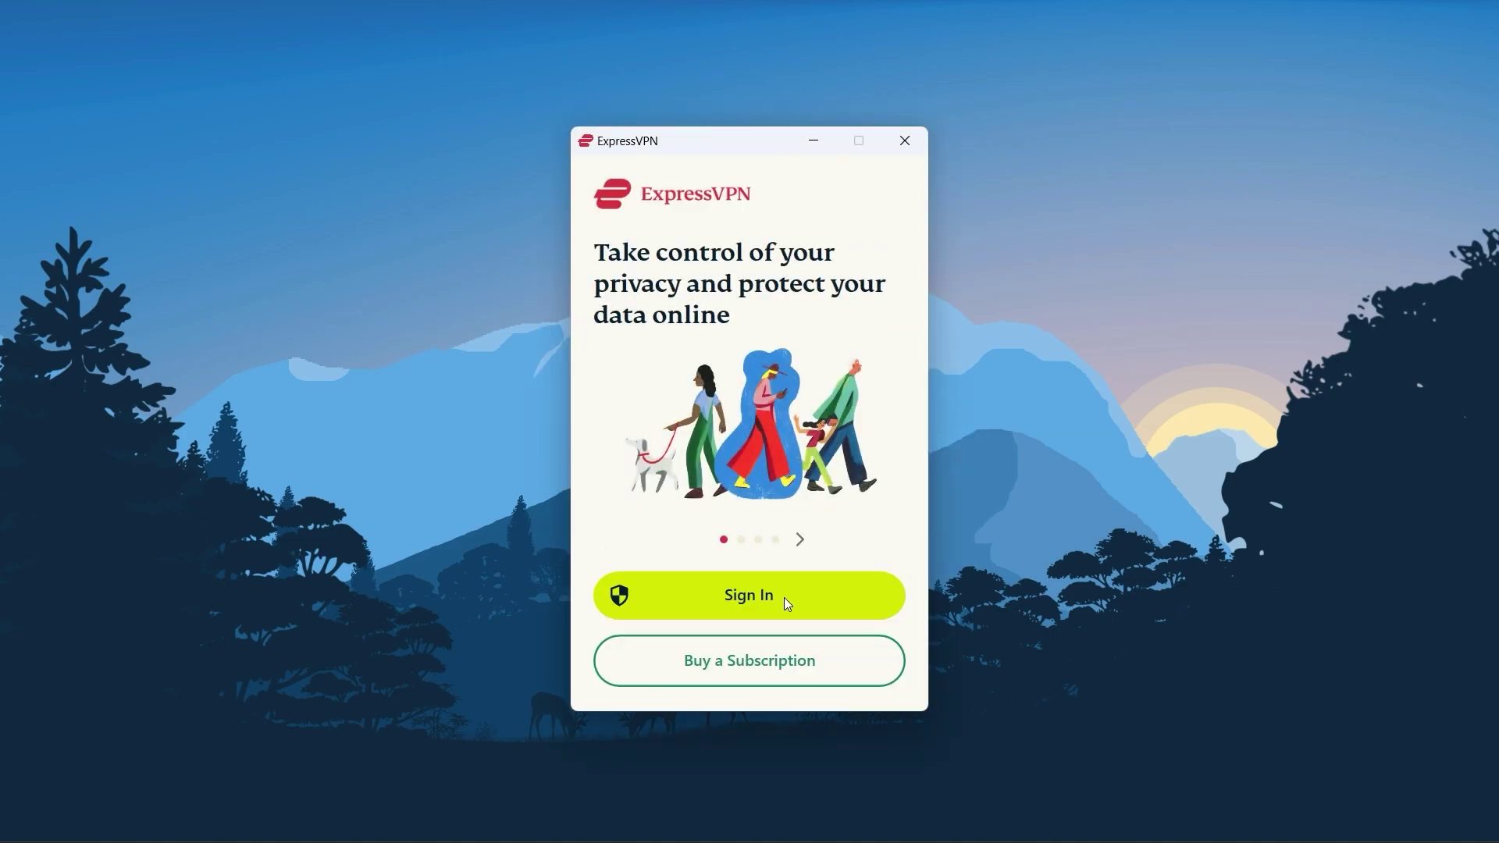
- Sign in, decline Launch on Startup and Help Improve, and show the server locations list
{"action": "left_click", "coordinate": [785, 598]}
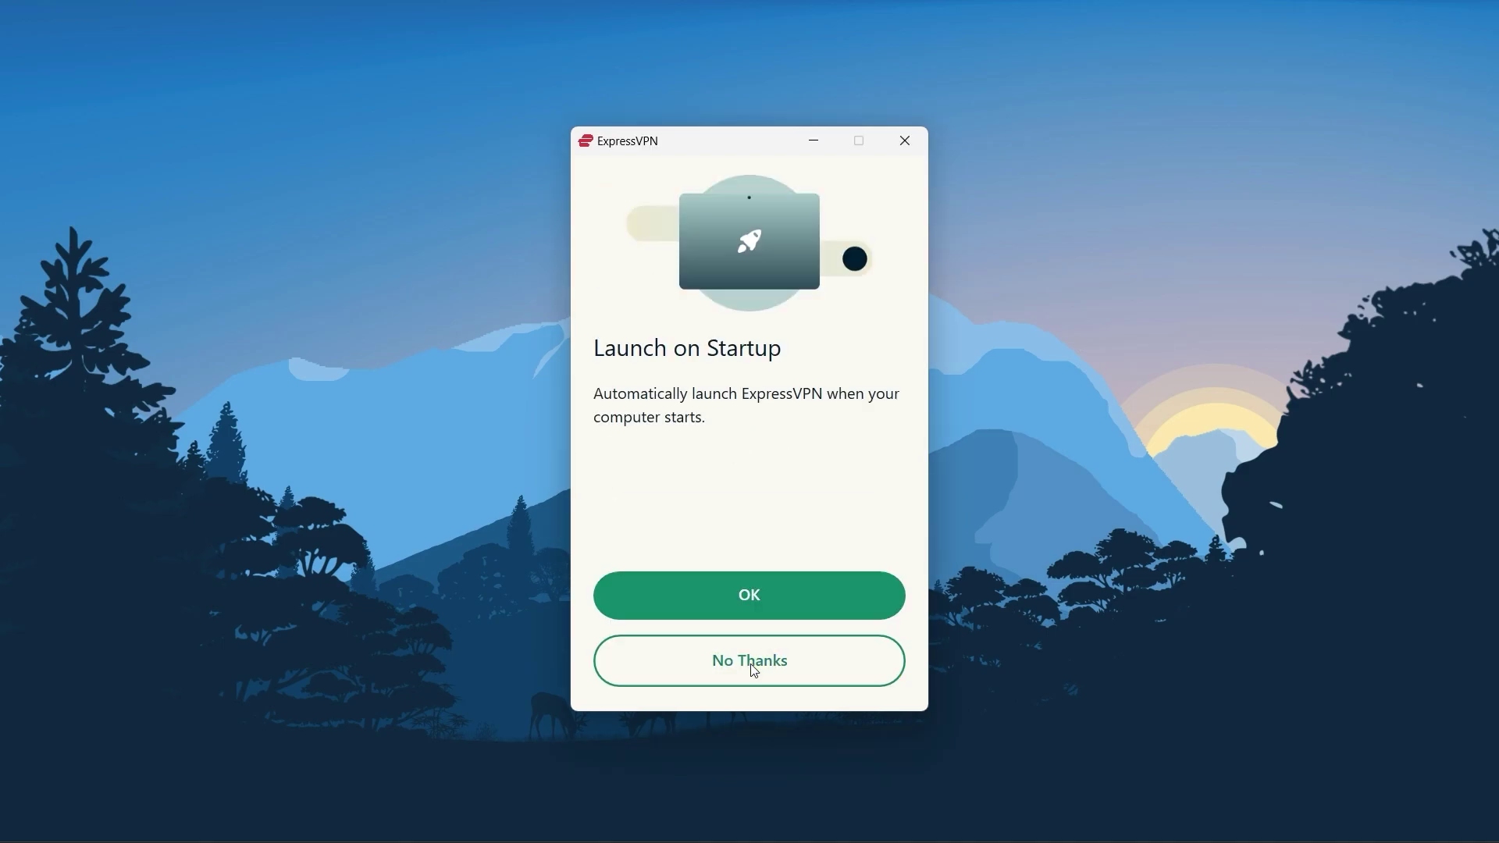
{"action": "left_click", "coordinate": [752, 667]}
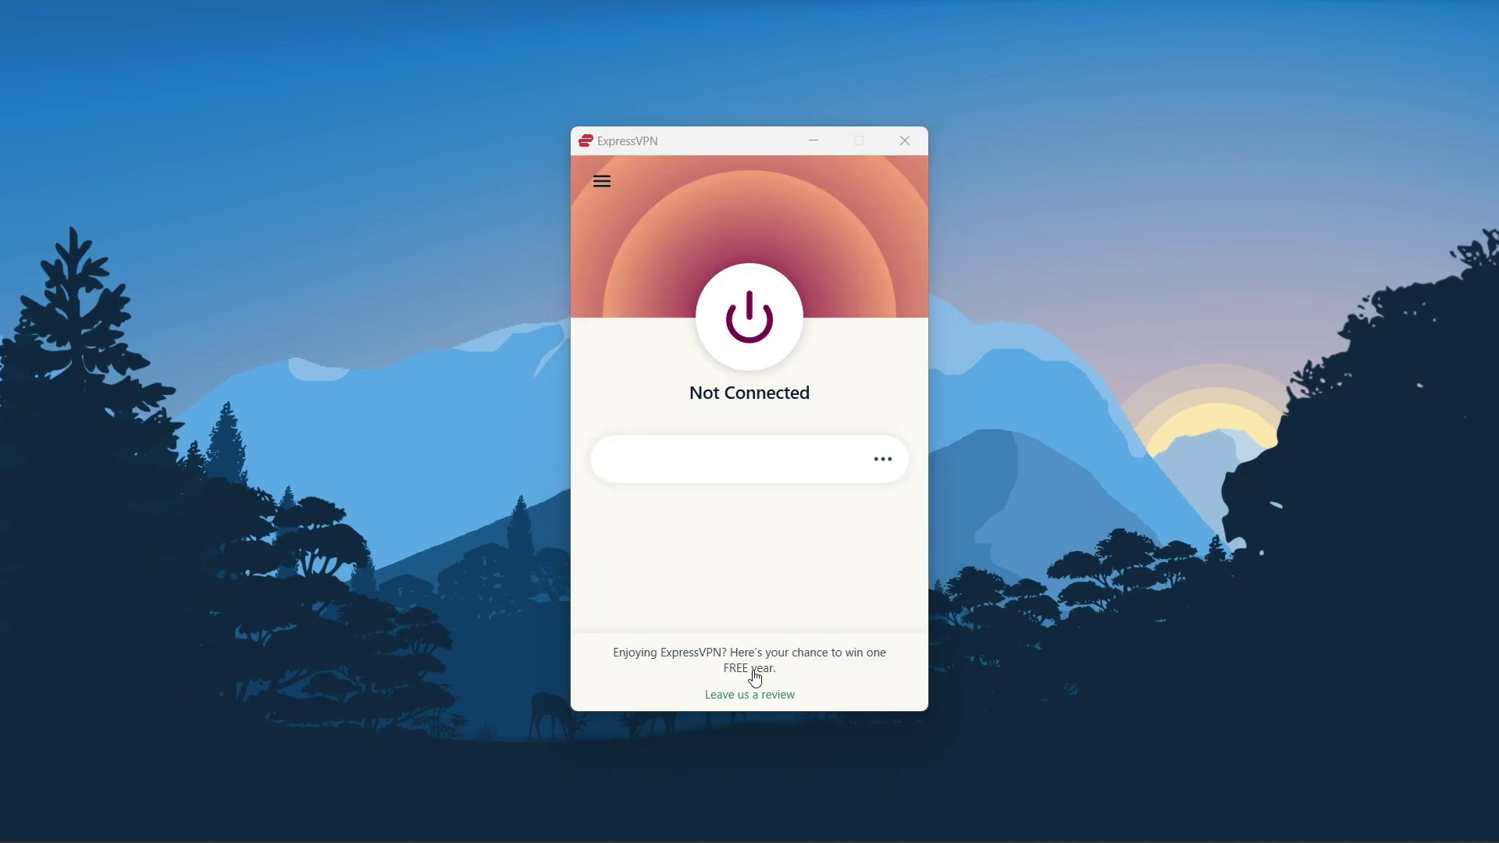
{"action": "left_click", "coordinate": [884, 461]}
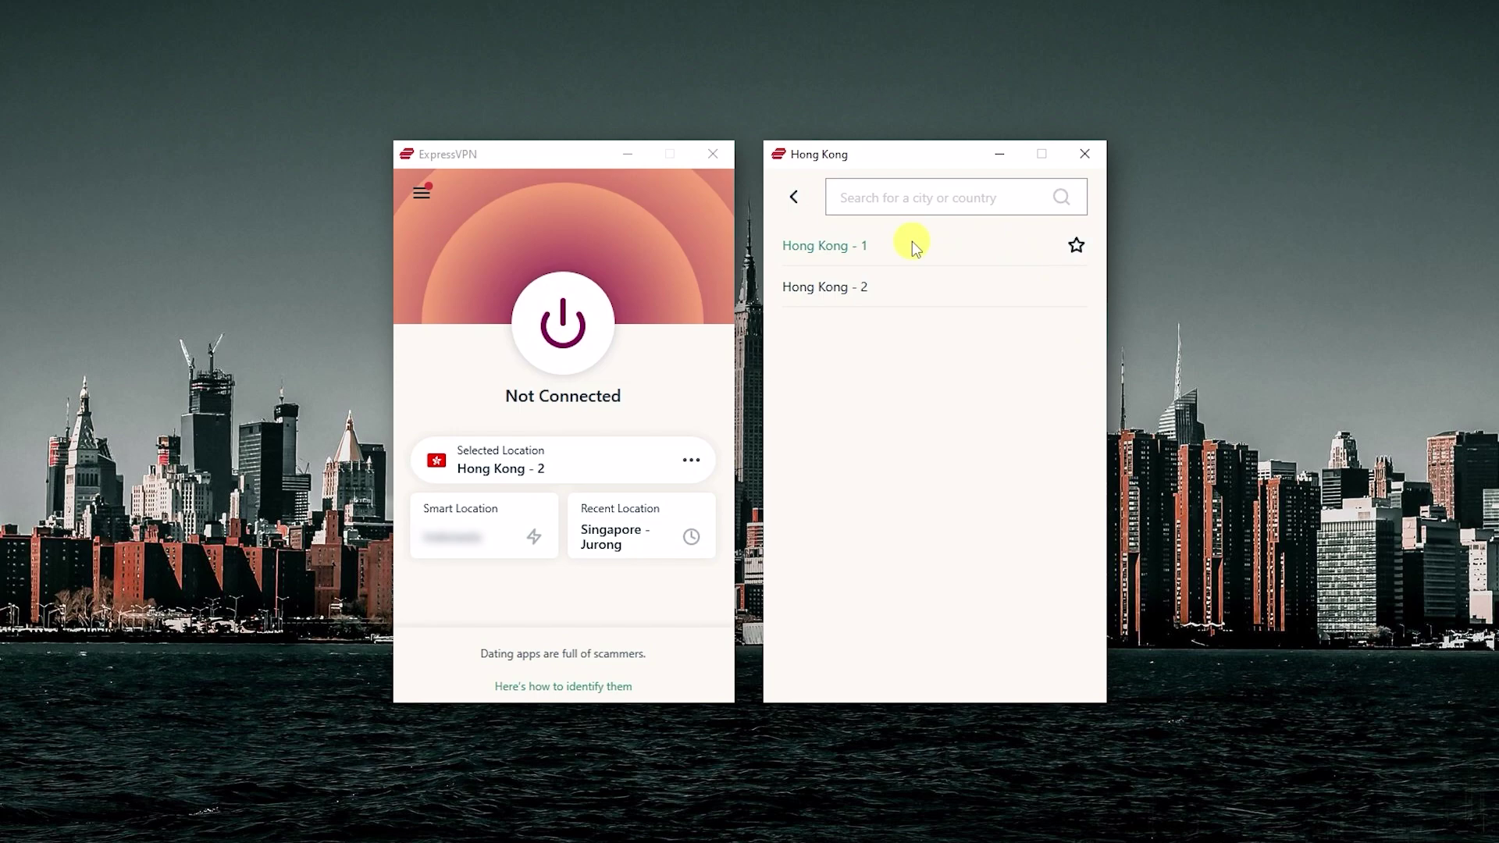
- Switch the location to Hong Kong - 1, then expand the Asia Pacific country list
{"action": "left_click", "coordinate": [912, 245]}
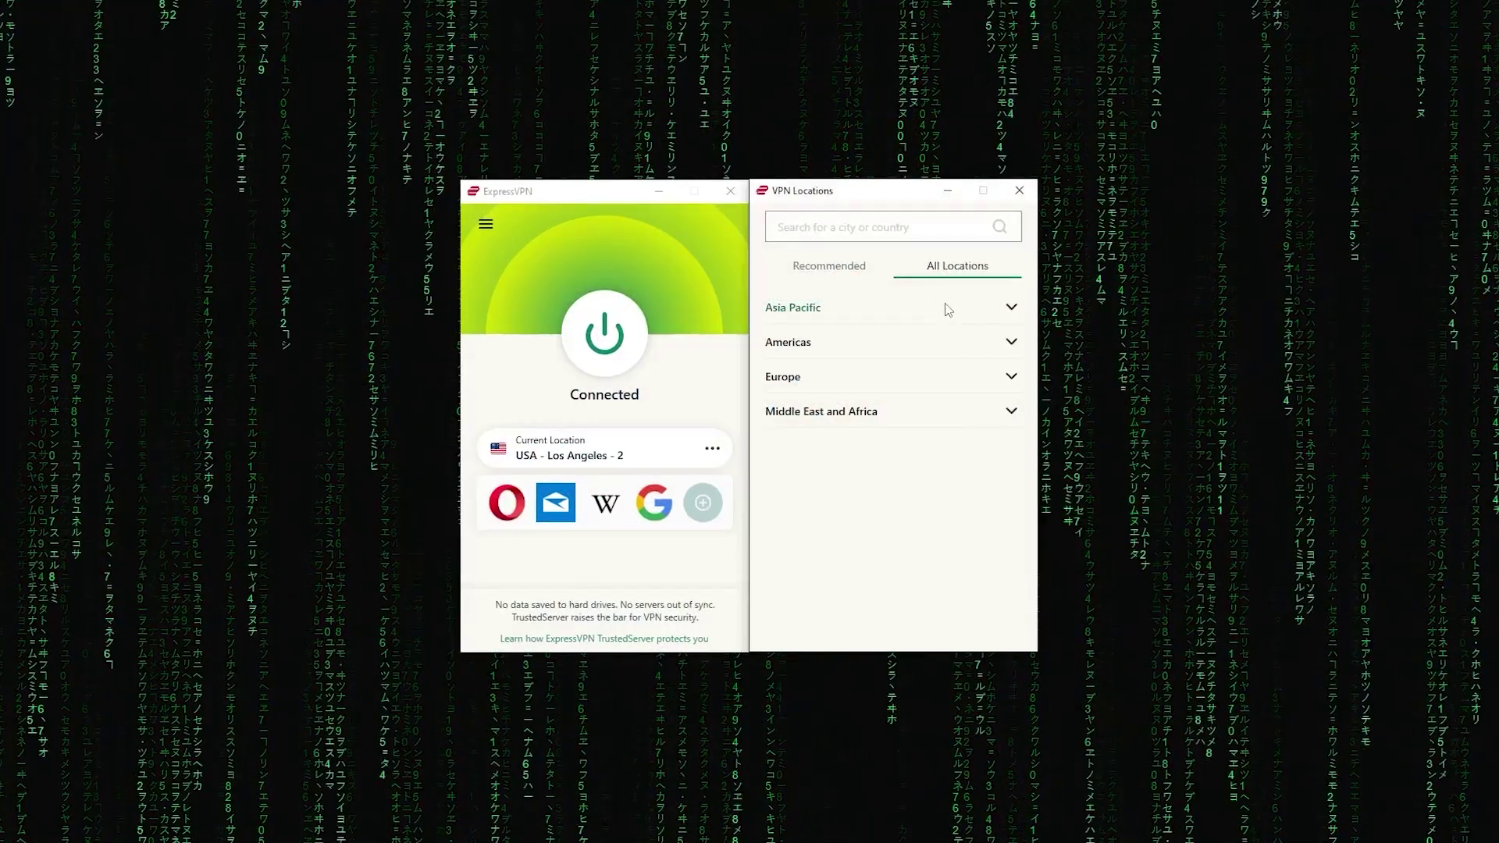
{"action": "left_click", "coordinate": [953, 302]}
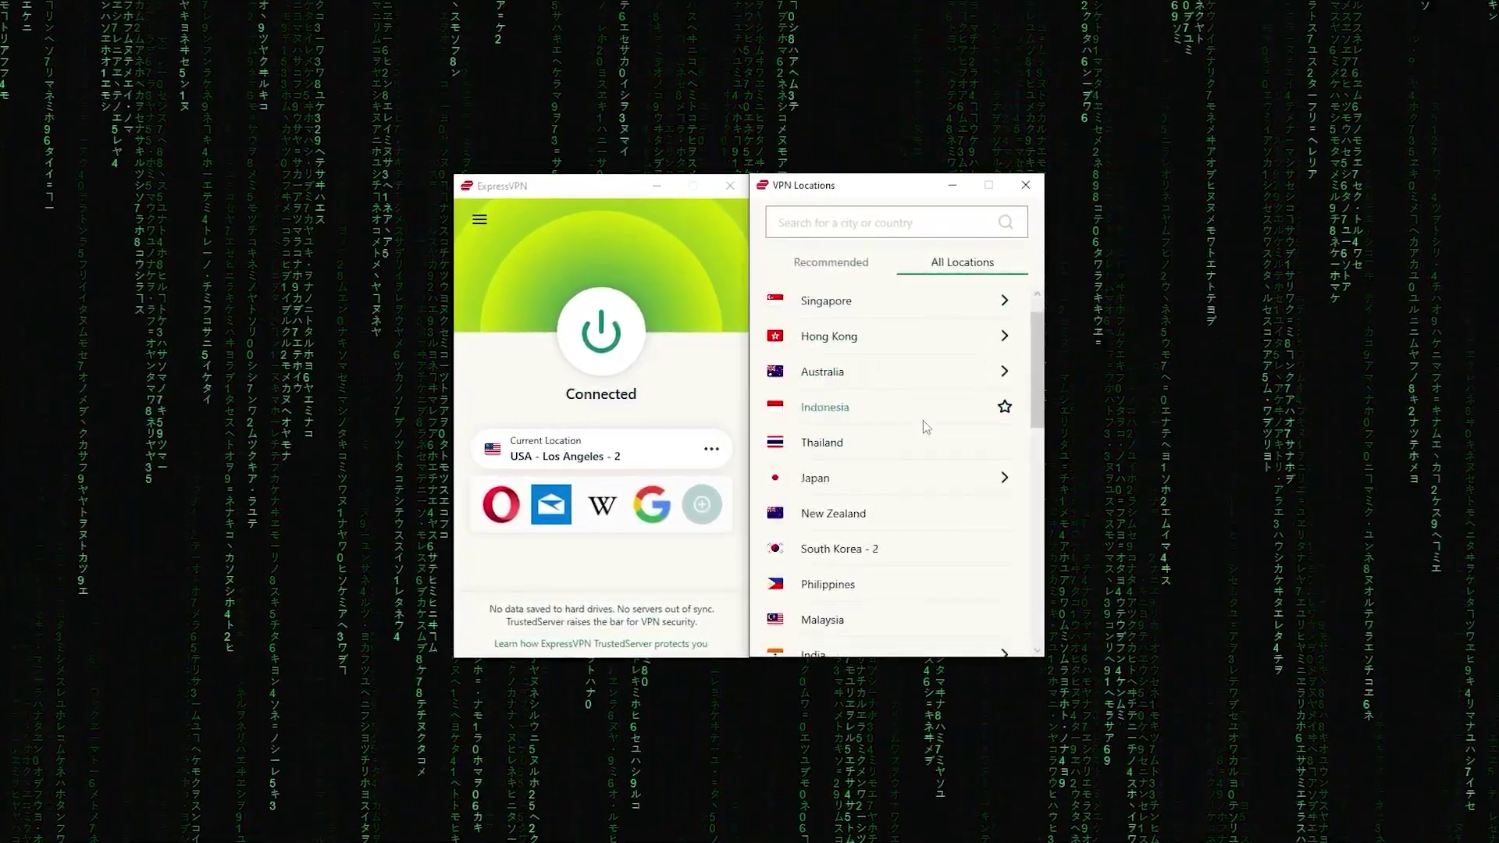
{"action": "scroll", "coordinate": [925, 422], "scroll_direction": "down", "scroll_amount": 2}
{"action": "scroll", "coordinate": [925, 428], "scroll_direction": "down", "scroll_amount": 2}
{"action": "scroll", "coordinate": [926, 428], "scroll_direction": "down", "scroll_amount": 2}
{"action": "scroll", "coordinate": [925, 427], "scroll_direction": "down", "scroll_amount": 2}
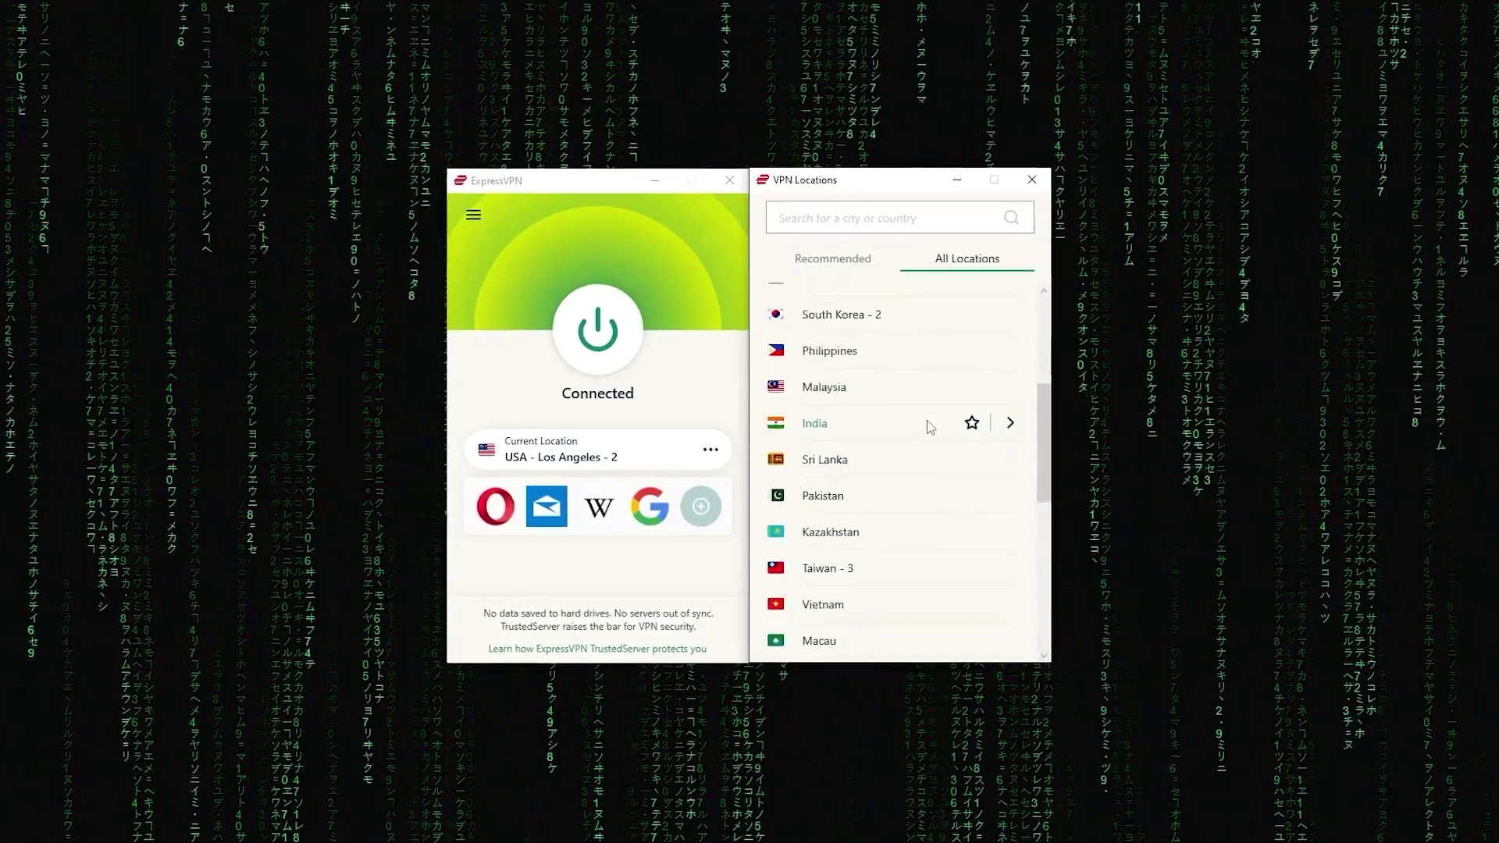
{"action": "scroll", "coordinate": [926, 428], "scroll_direction": "down", "scroll_amount": 2}
{"action": "scroll", "coordinate": [926, 427], "scroll_direction": "down", "scroll_amount": 2}
{"action": "scroll", "coordinate": [931, 424], "scroll_direction": "down", "scroll_amount": 3}
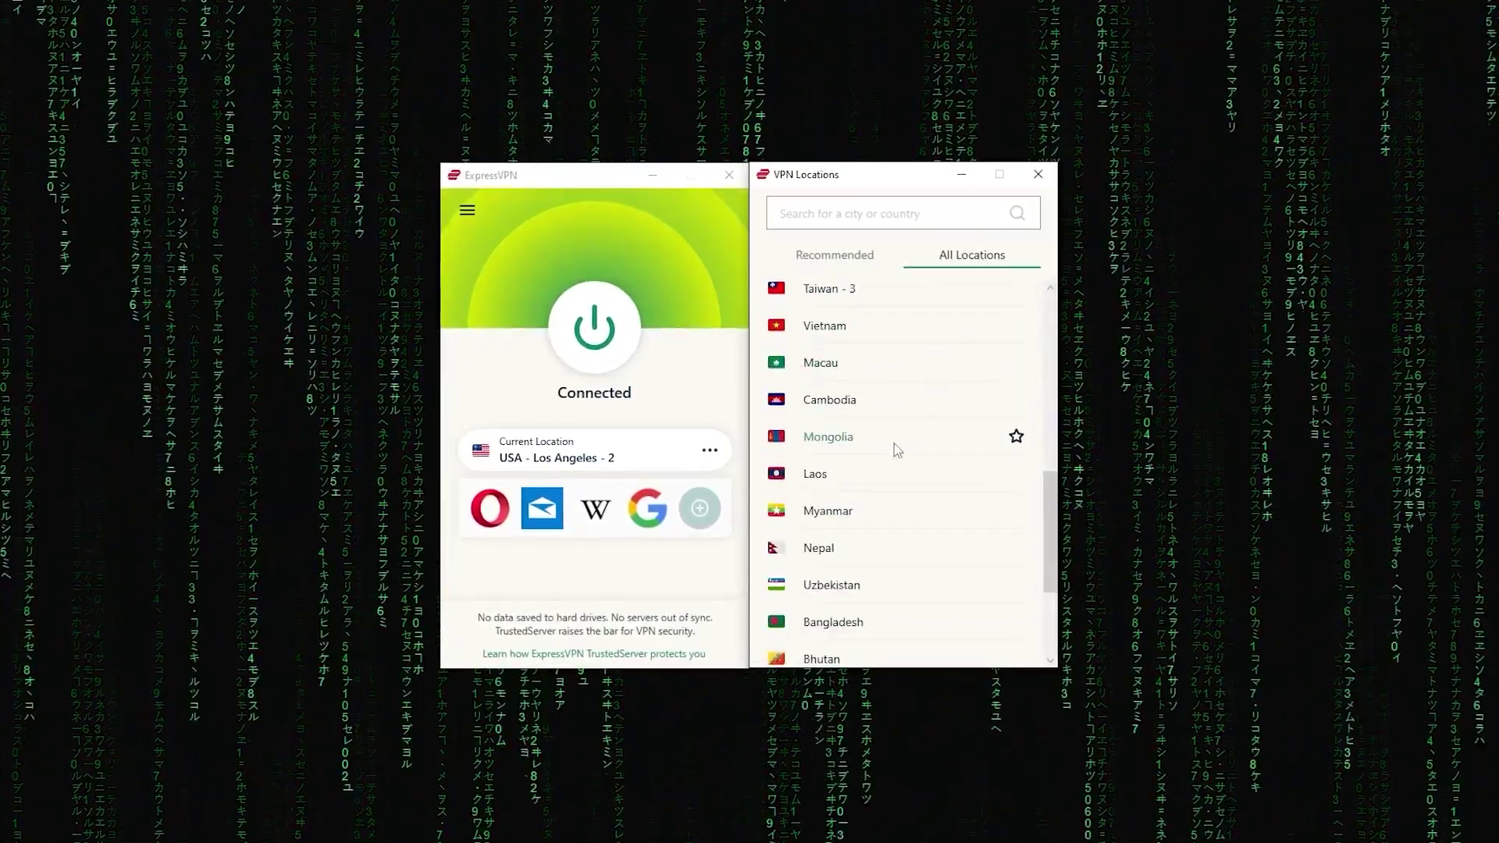
{"action": "scroll", "coordinate": [890, 445], "scroll_direction": "down", "scroll_amount": 2}
{"action": "scroll", "coordinate": [887, 451], "scroll_direction": "down", "scroll_amount": 2}
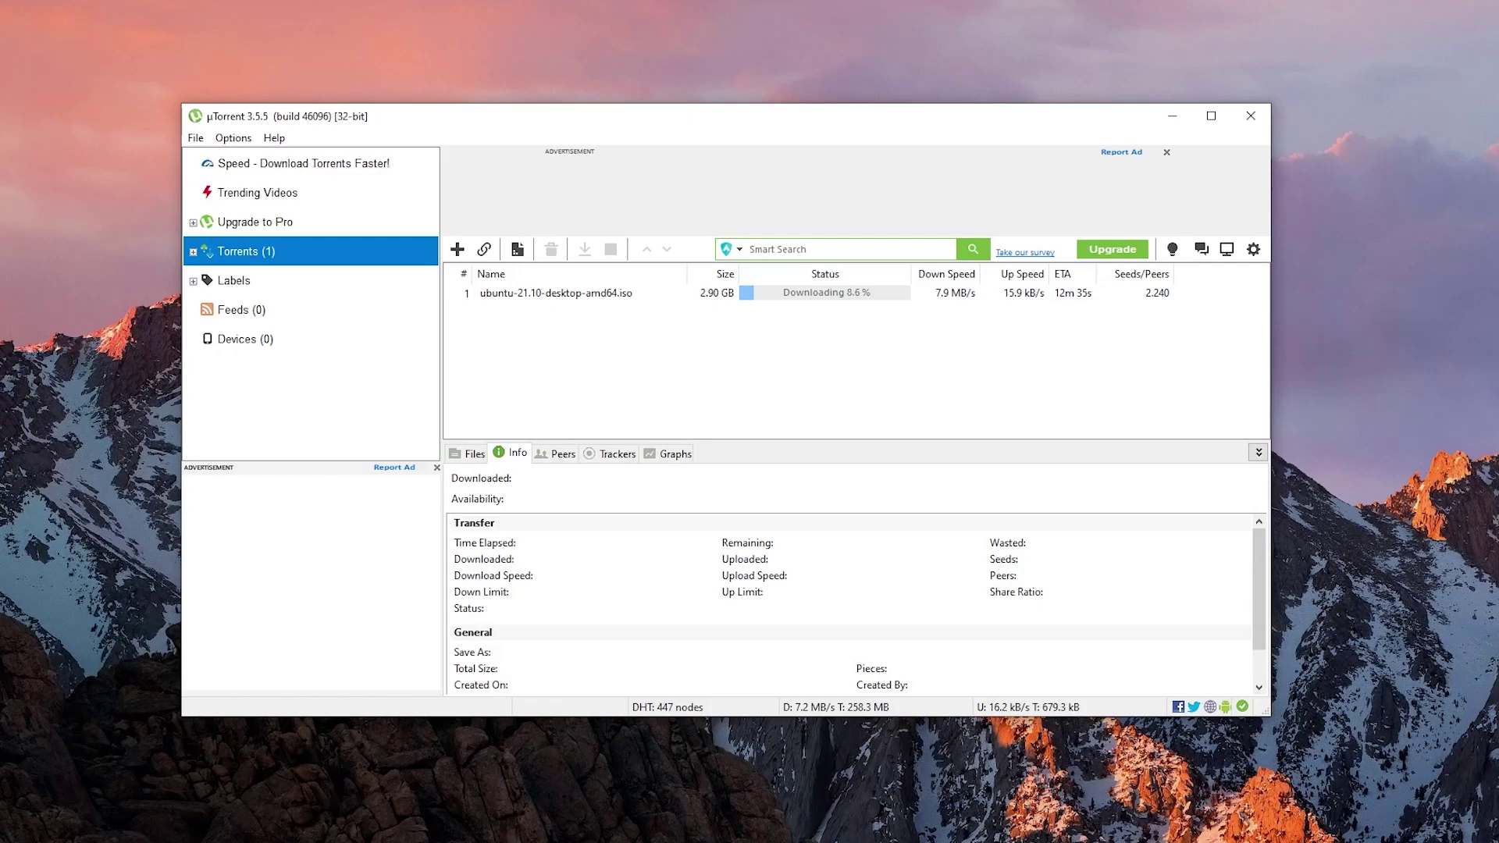